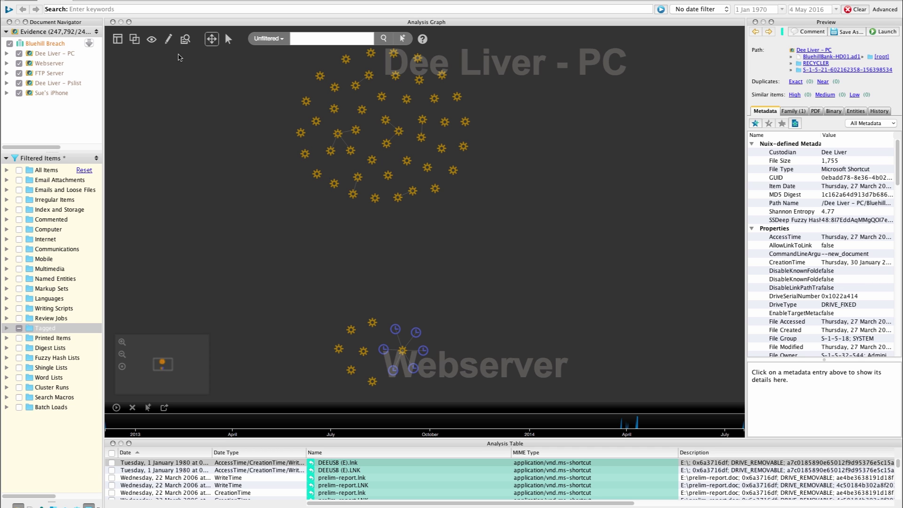
Turn on labels for every node in the analysis graph.
click(151, 41)
click(151, 40)
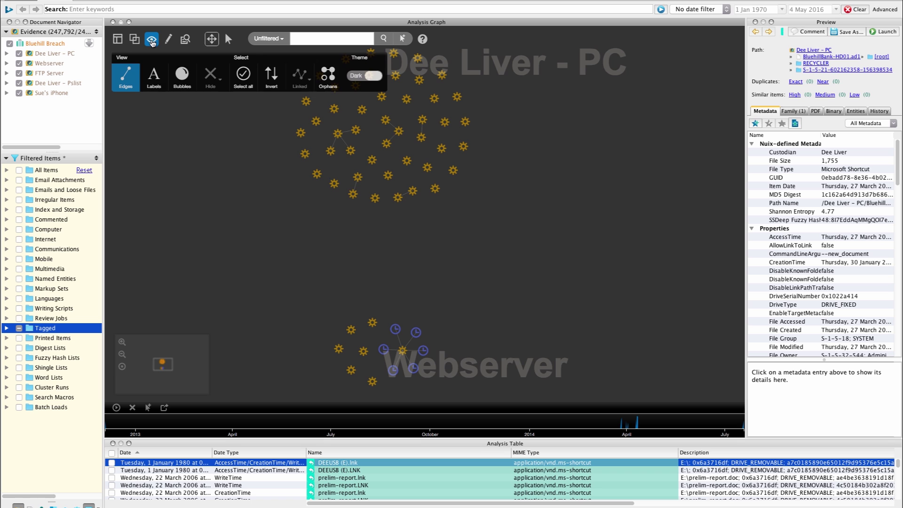
click(155, 80)
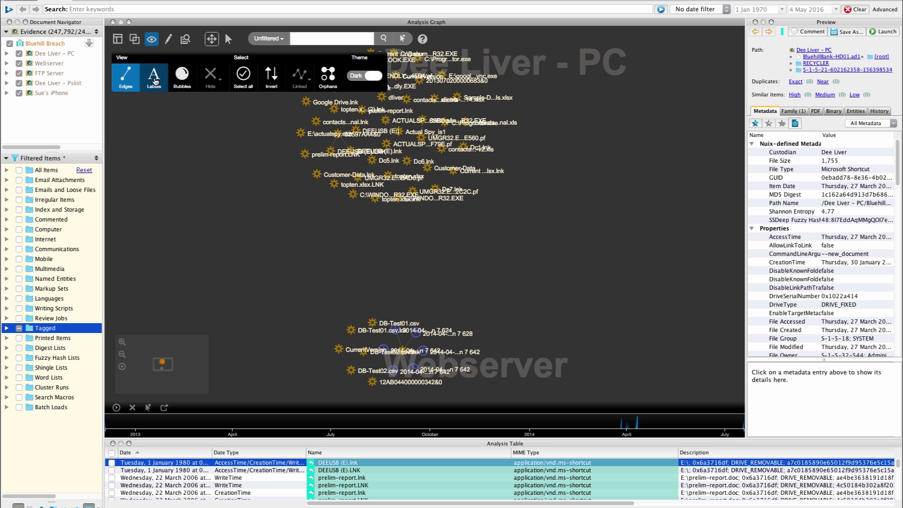
click(152, 39)
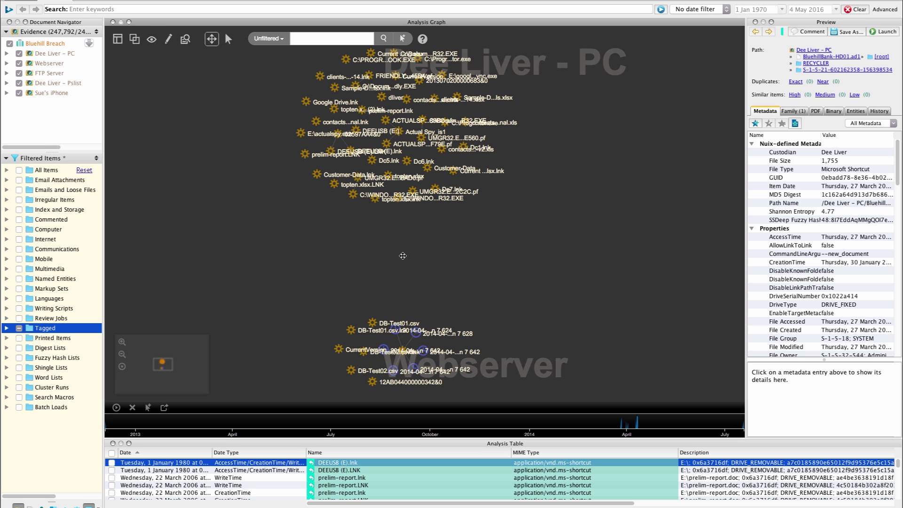
Zoom in and view the DB-Test01.csv vertex's metadata in its info card.
scroll(403, 256, up, 3)
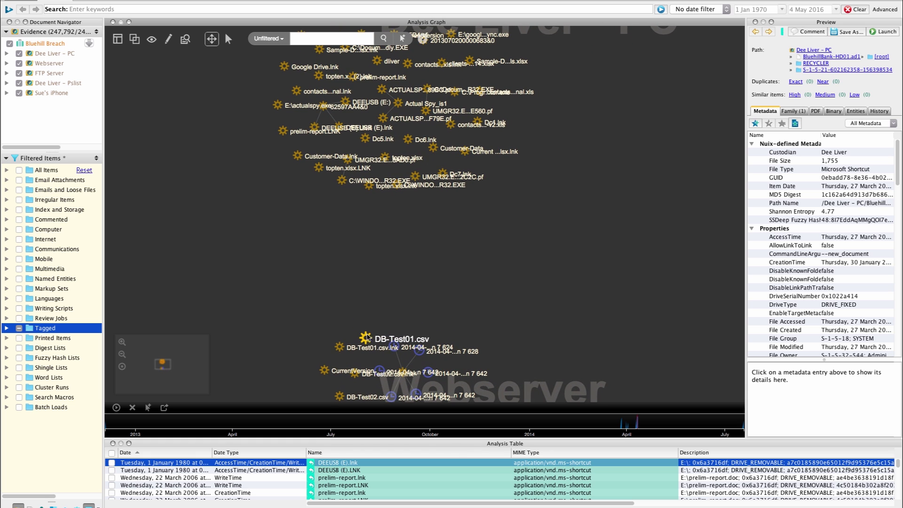
click(367, 338)
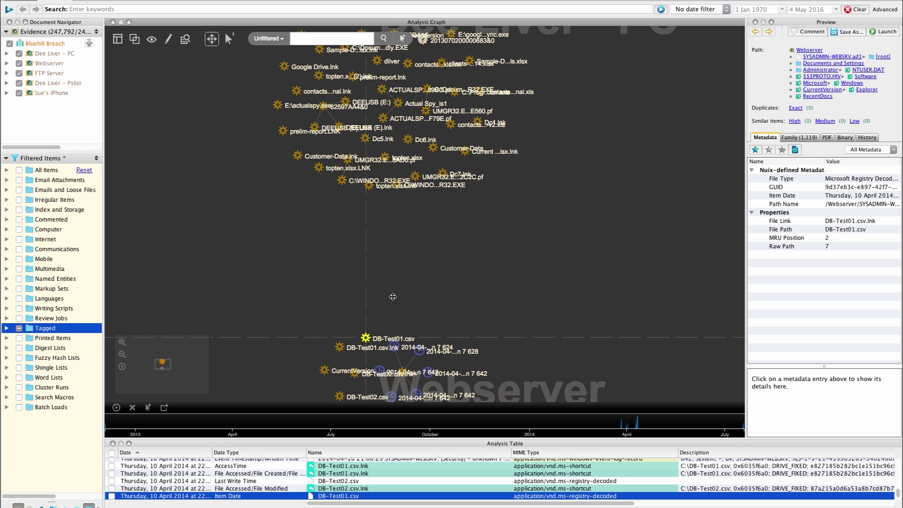
click(367, 338)
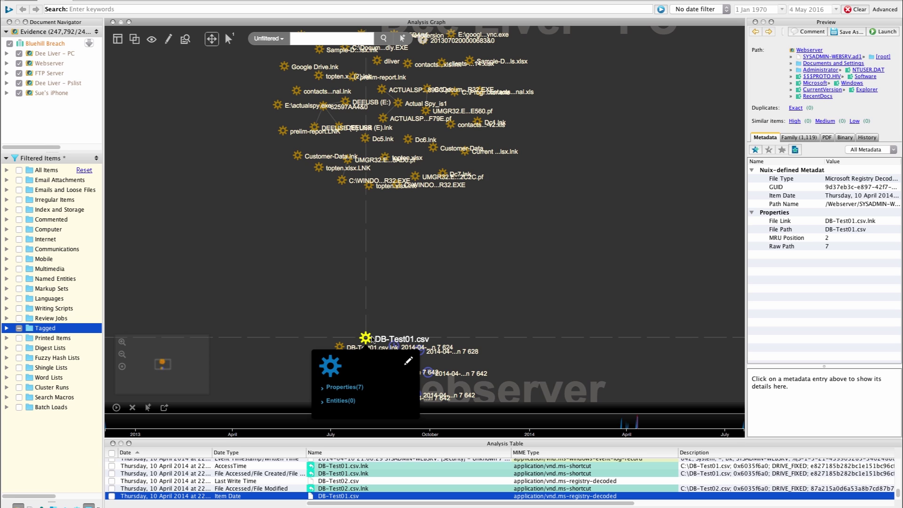
click(455, 278)
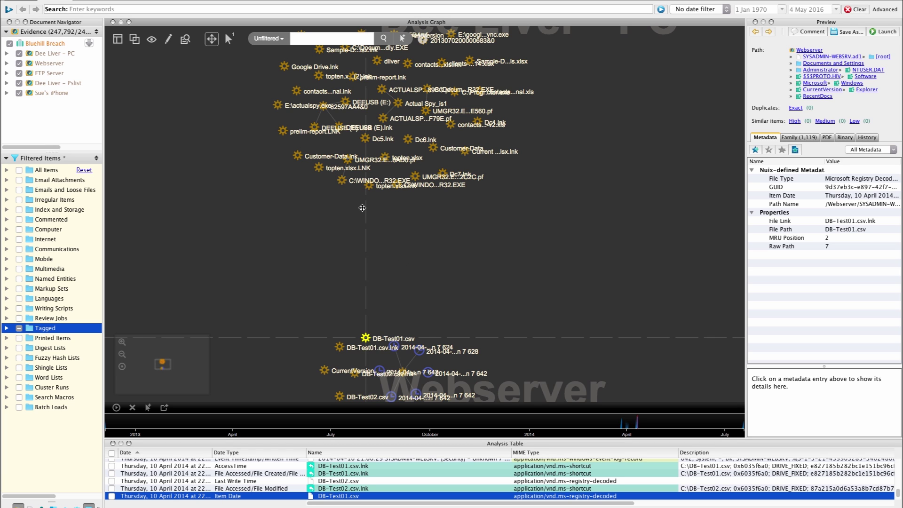
Zoom and pan onto the Webserver cluster, read an edge label, and check the DK node's info card.
scroll(407, 291, down, 2)
drag(407, 292, 398, 220)
scroll(397, 220, up, 3)
drag(444, 340, 441, 221)
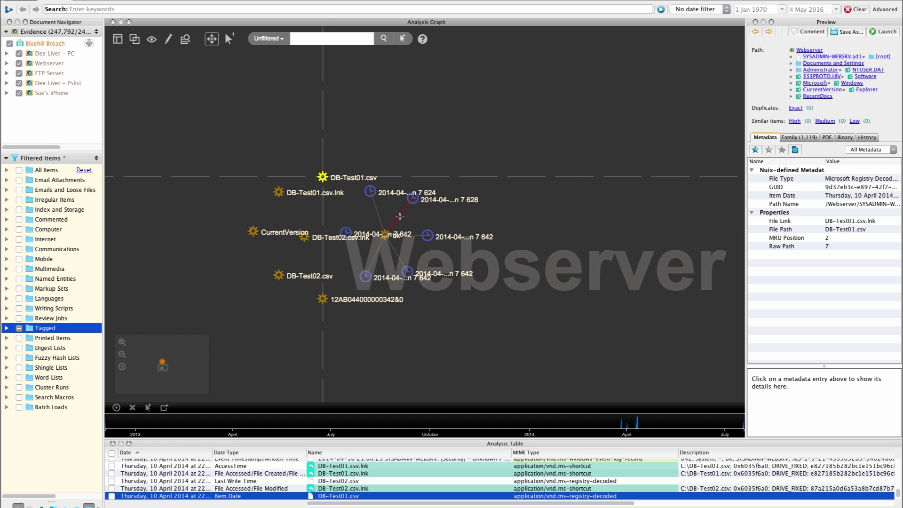
mouse_move(399, 217)
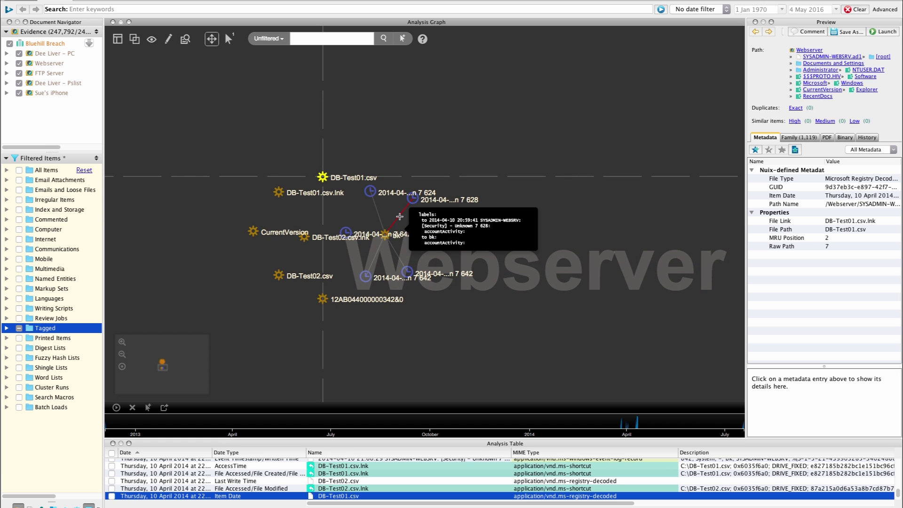
click(385, 238)
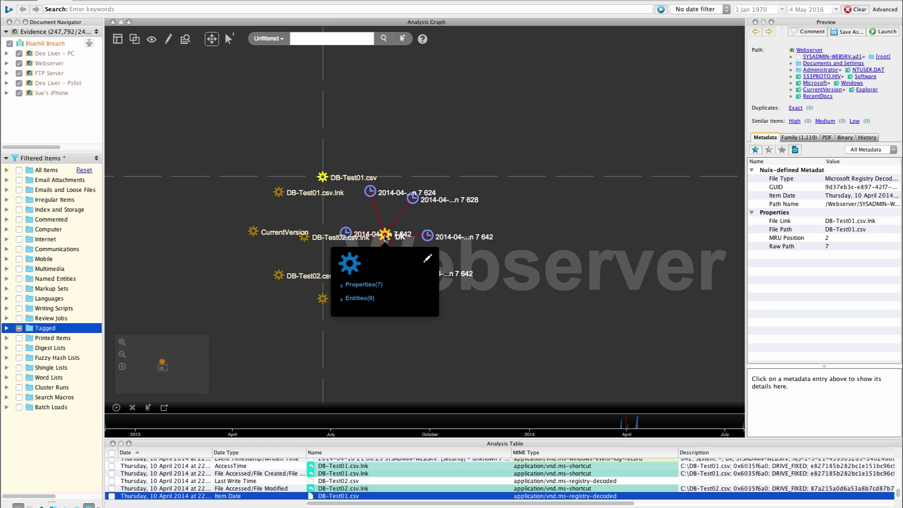
click(597, 245)
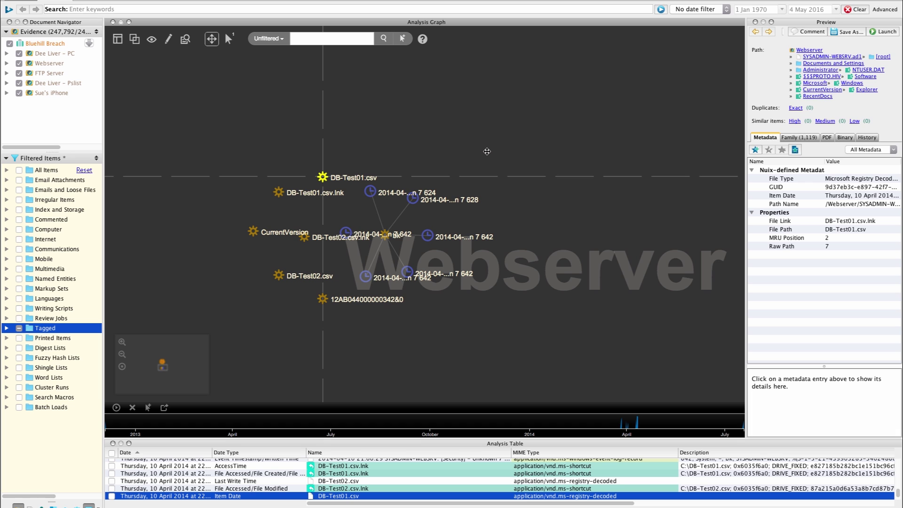
Pick Add vertex from the graph editing tools.
scroll(379, 152, down, 5)
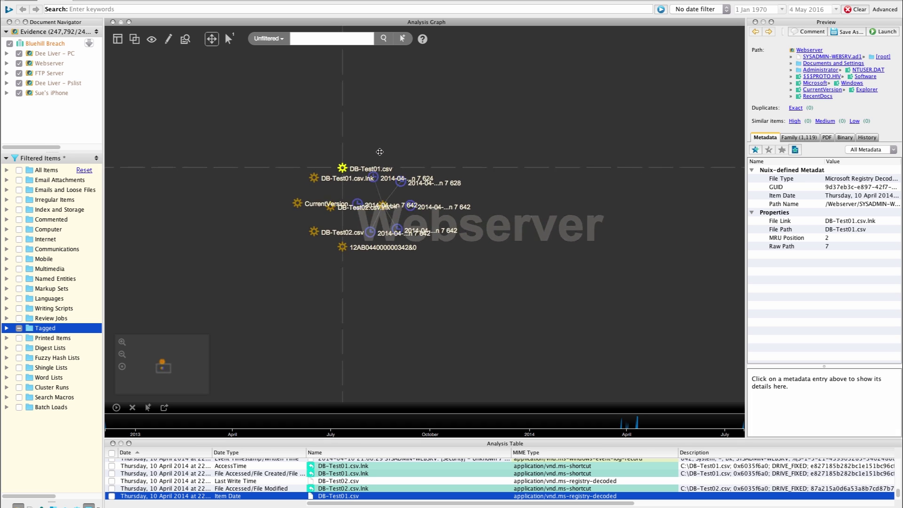
scroll(306, 200, up, 5)
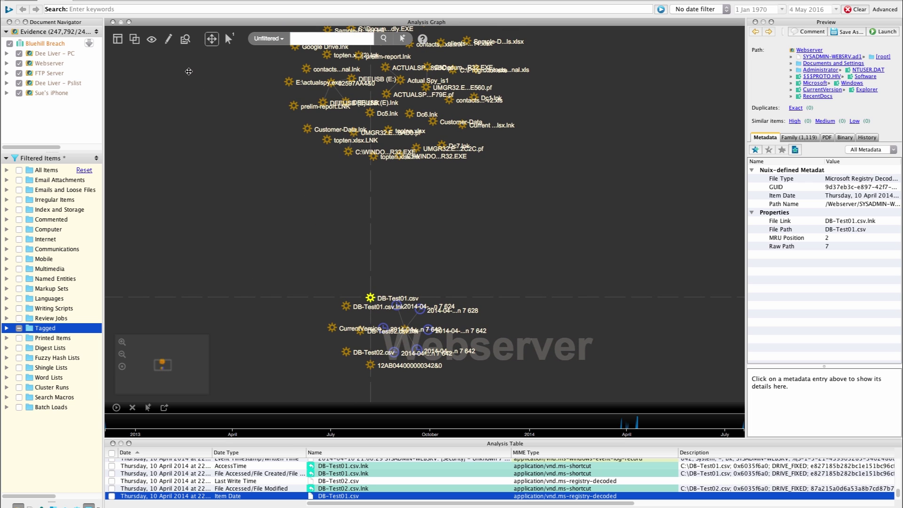
click(169, 39)
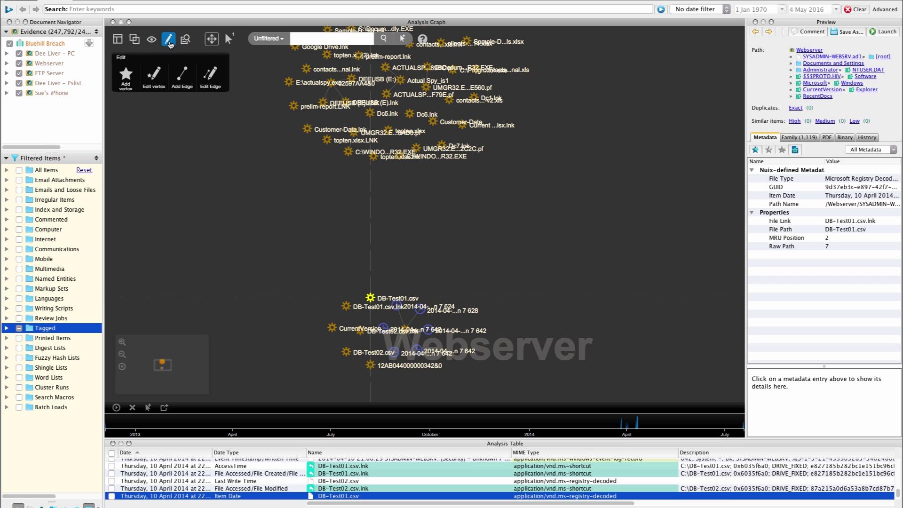
click(129, 77)
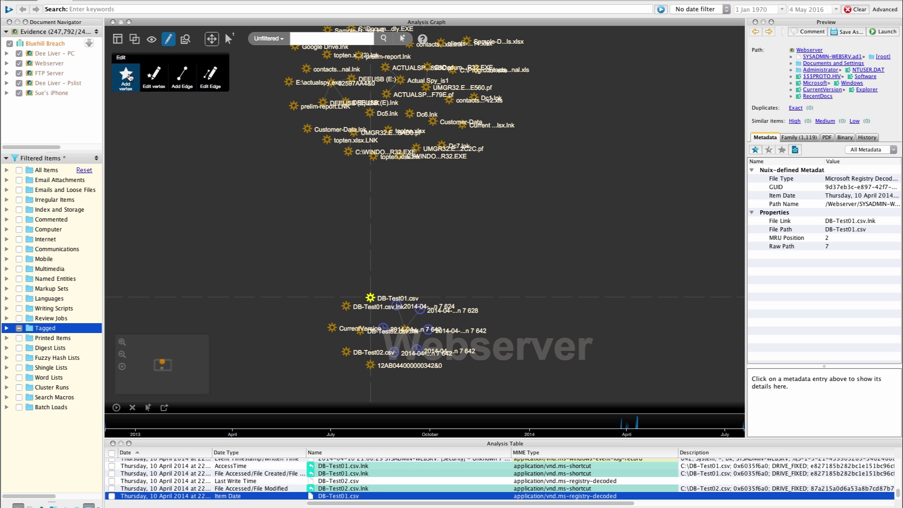
Name the new vertex 'People' and give it the types person and suspect.
click(130, 76)
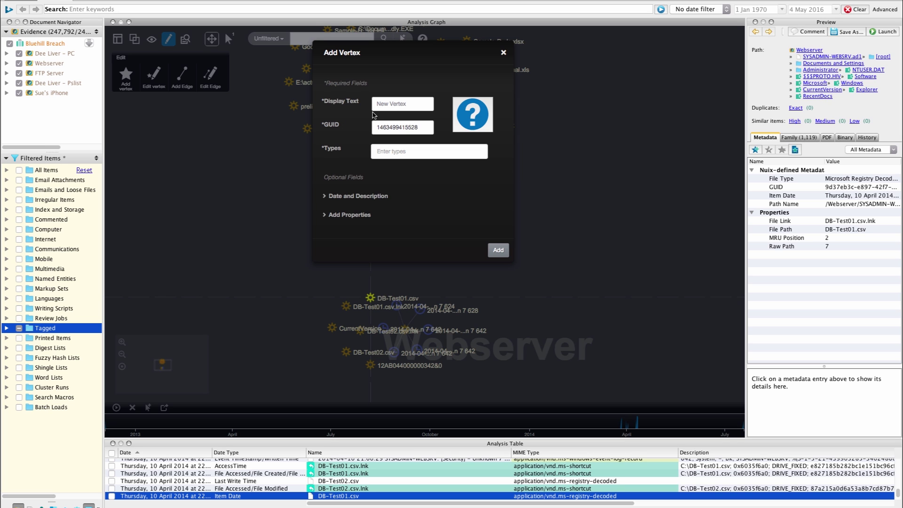
click(388, 108)
text(People)
click(406, 153)
text(person)
key(Return)
text(suspect)
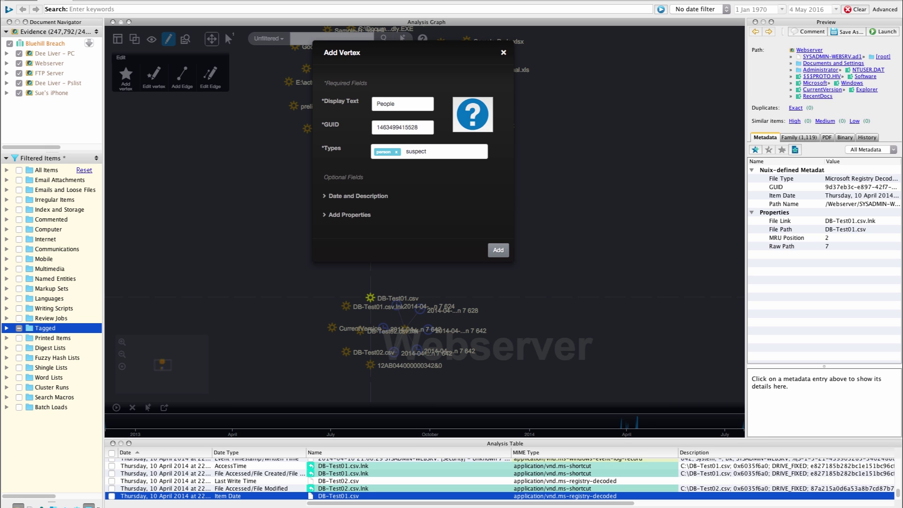
key(Return)
Review the optional Date and Description and Add Properties sections, then add the People vertex.
click(332, 197)
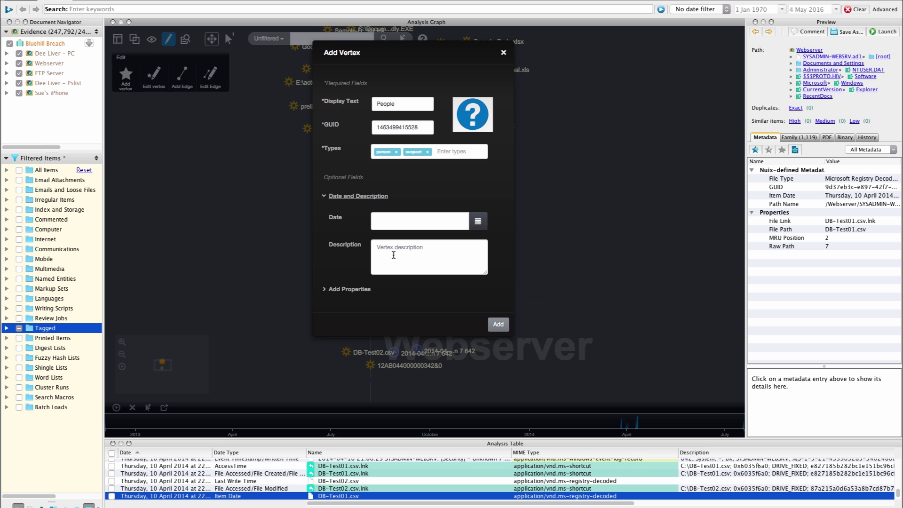
click(368, 291)
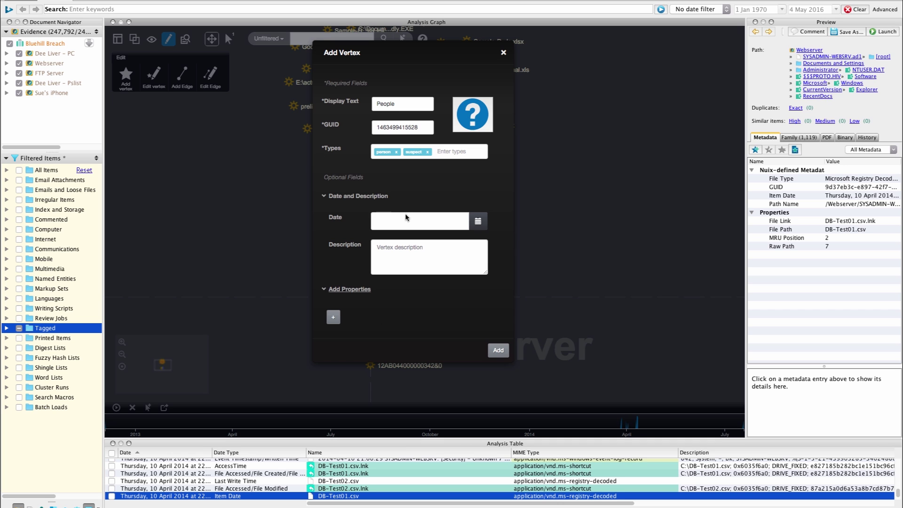
click(328, 196)
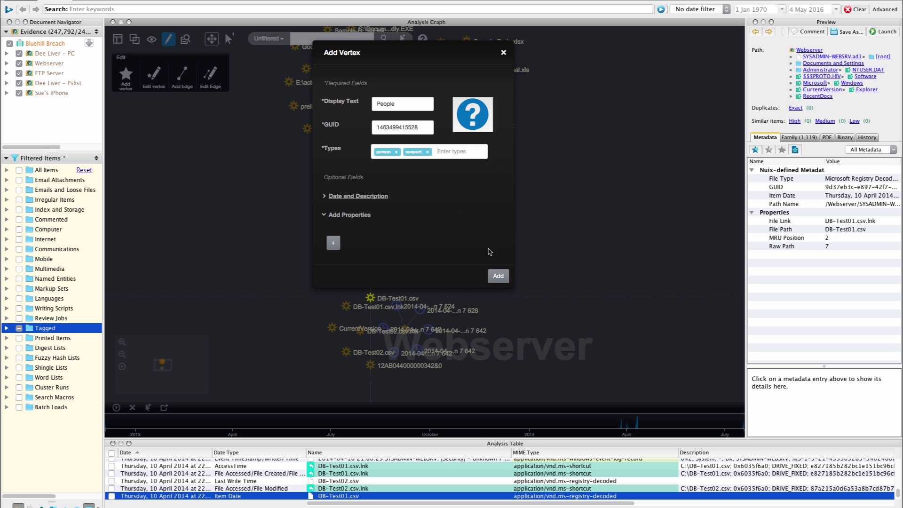
click(498, 276)
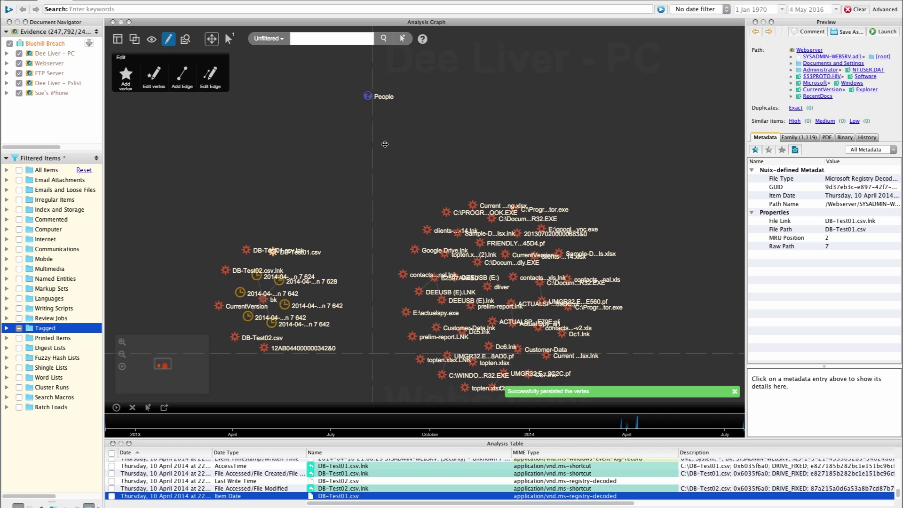
Check the People vertex's 5 properties in its info card, then choose Add Edge.
click(368, 96)
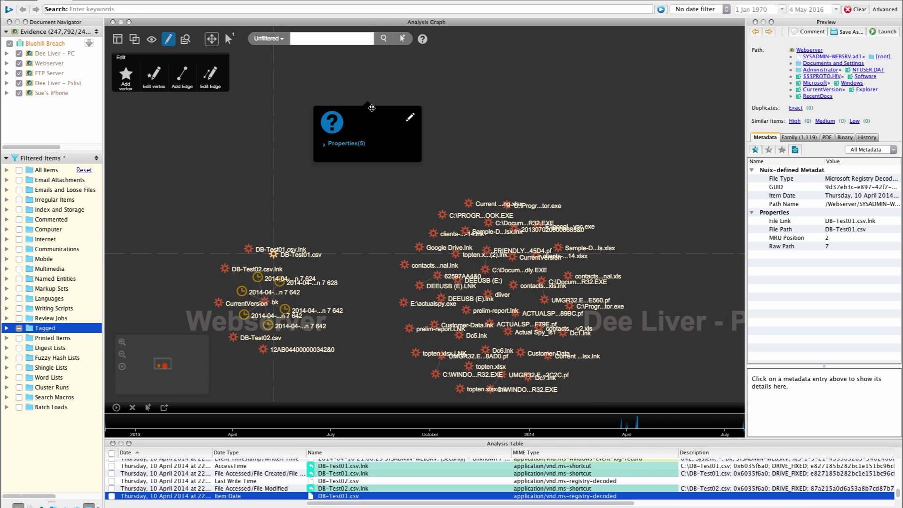
click(356, 93)
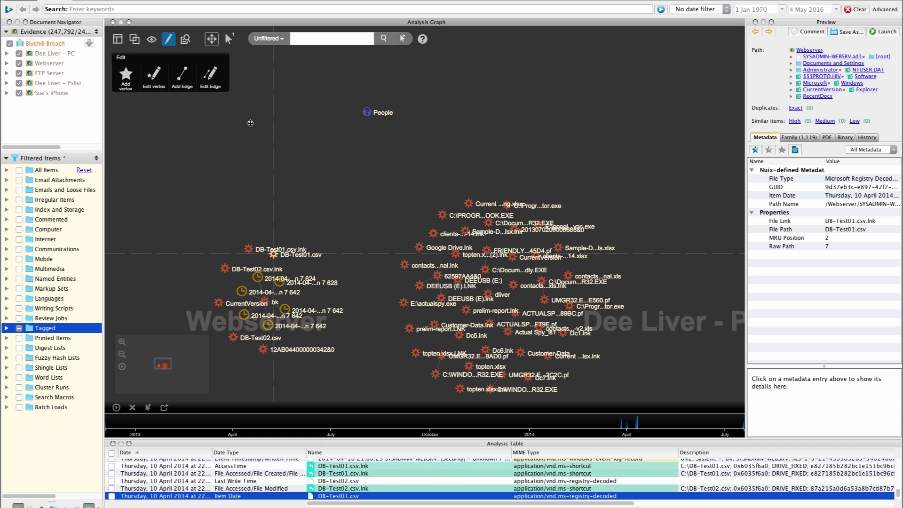
click(172, 80)
Draw an edge from People to the bk account vertex and label it userAccount.
click(367, 112)
mouse_move(369, 115)
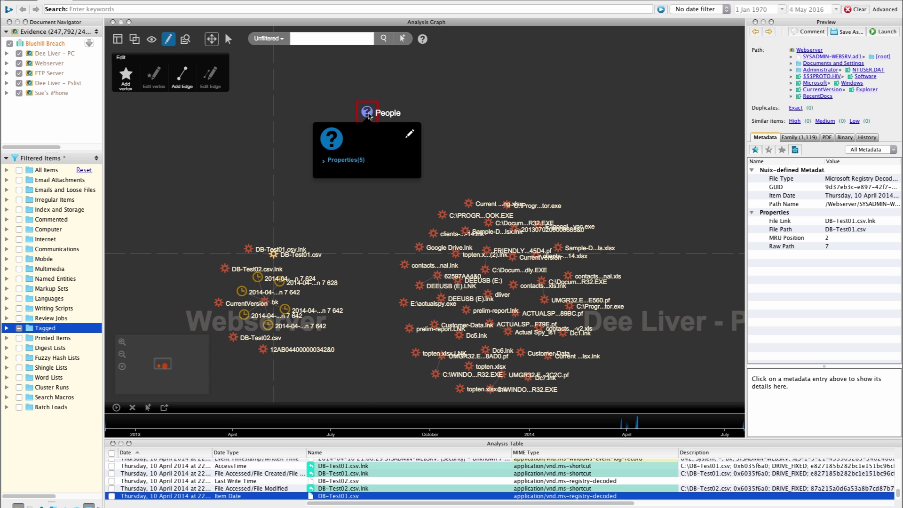
drag(369, 116, 266, 304)
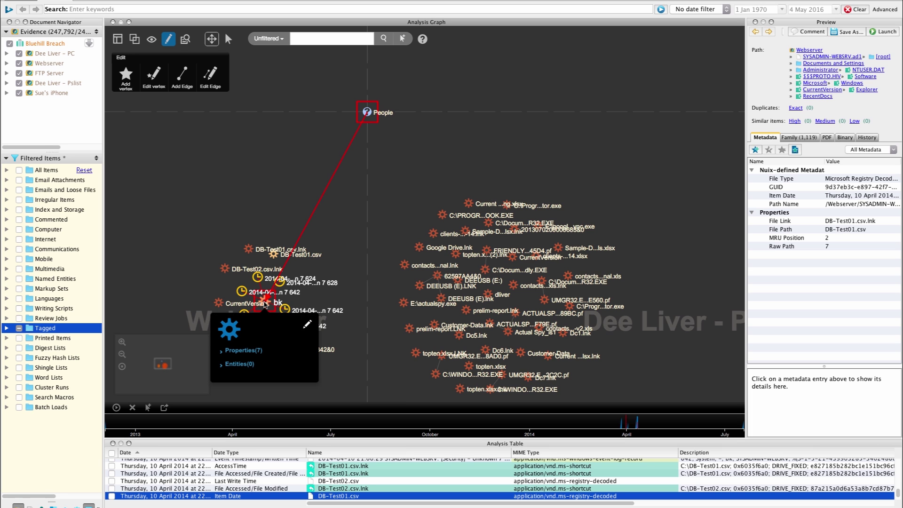
click(265, 305)
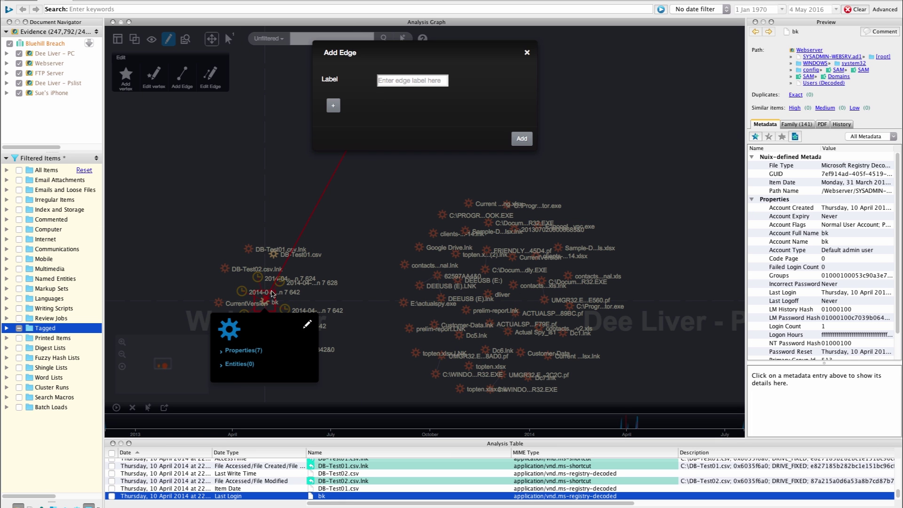
click(389, 79)
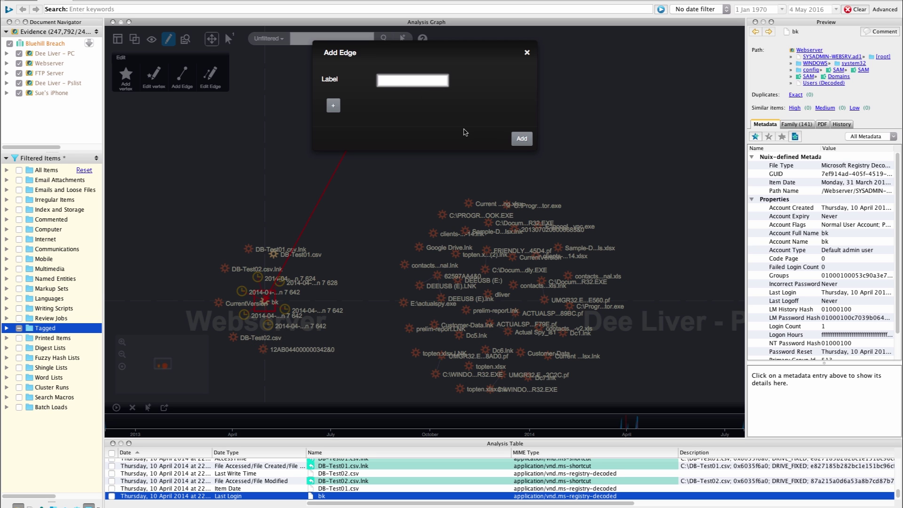
text(userAccoun)
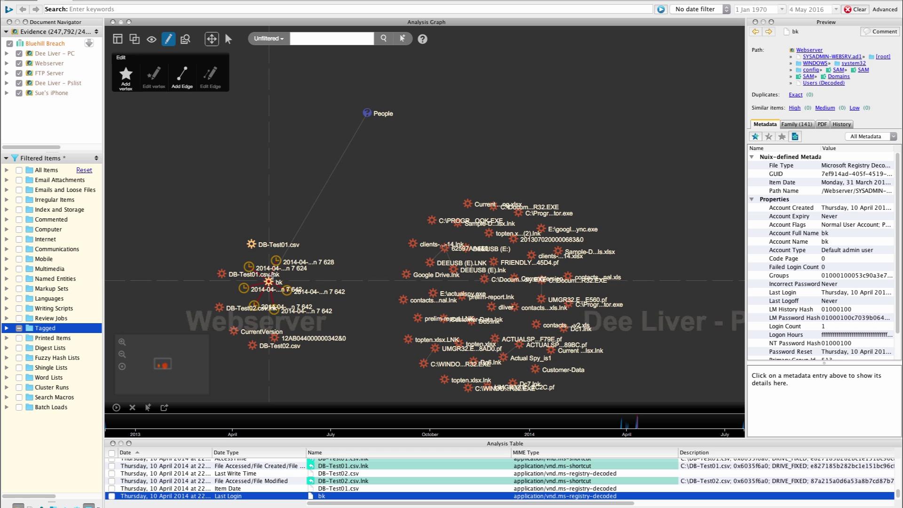
Drag the bk account vertex up above its linked DB-Test file nodes.
drag(273, 281, 251, 162)
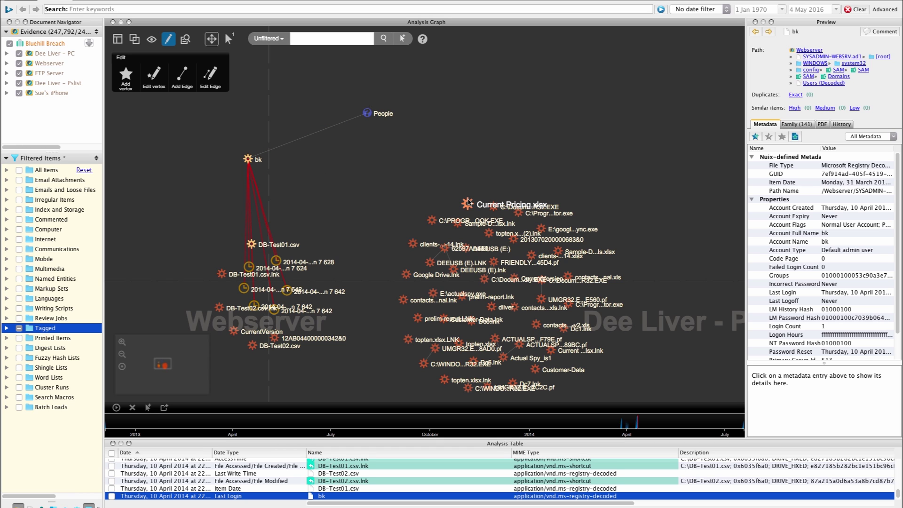
mouse_move(469, 203)
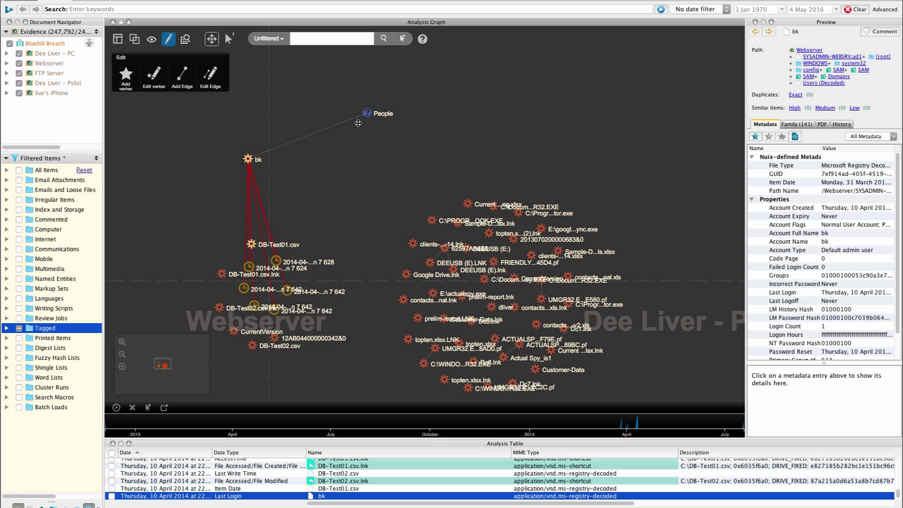
Nudge People left, then draft a 'Deleted Files' vertex and close it without adding.
drag(367, 113, 313, 106)
click(125, 75)
click(364, 127)
click(387, 106)
text(Files)
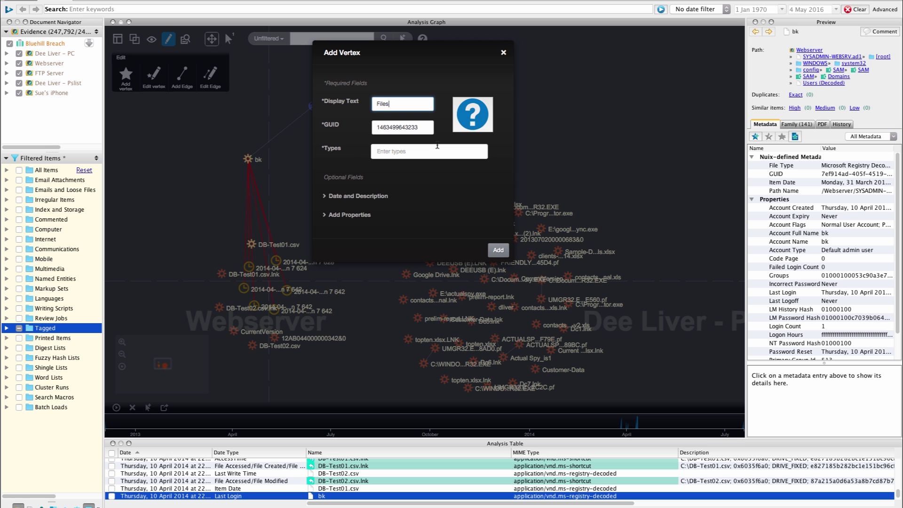
key(super+a)
text(Deleted Files)
click(503, 52)
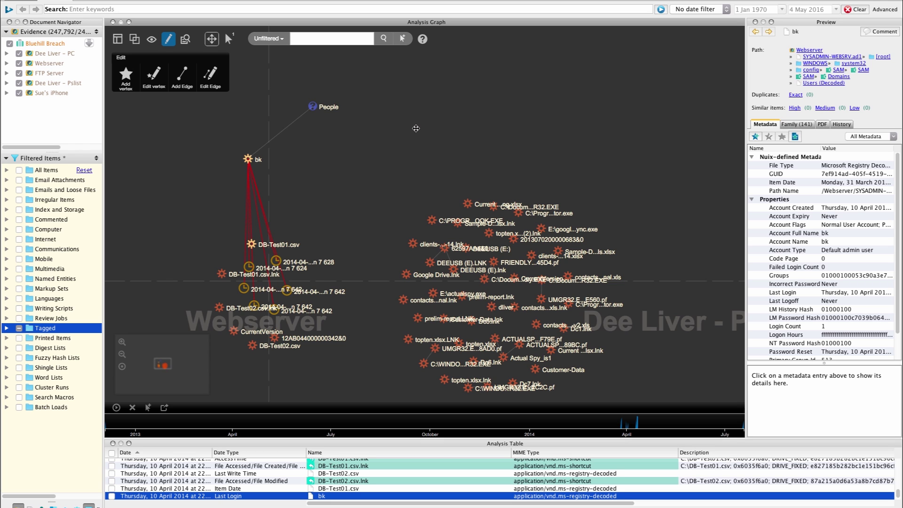
right_click(416, 128)
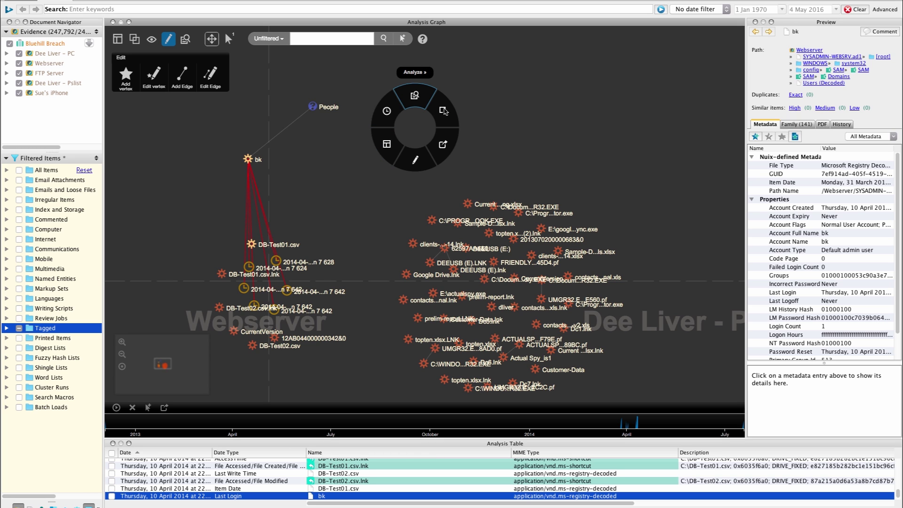
click(440, 112)
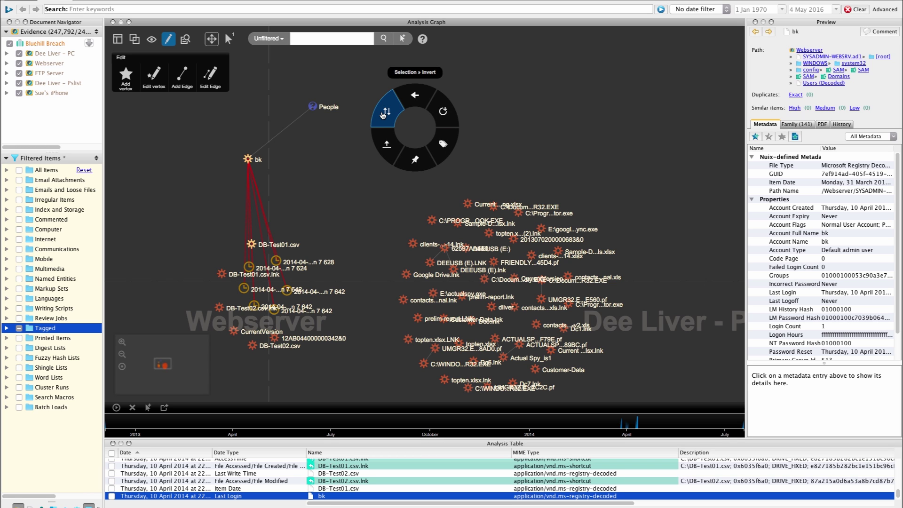
click(388, 146)
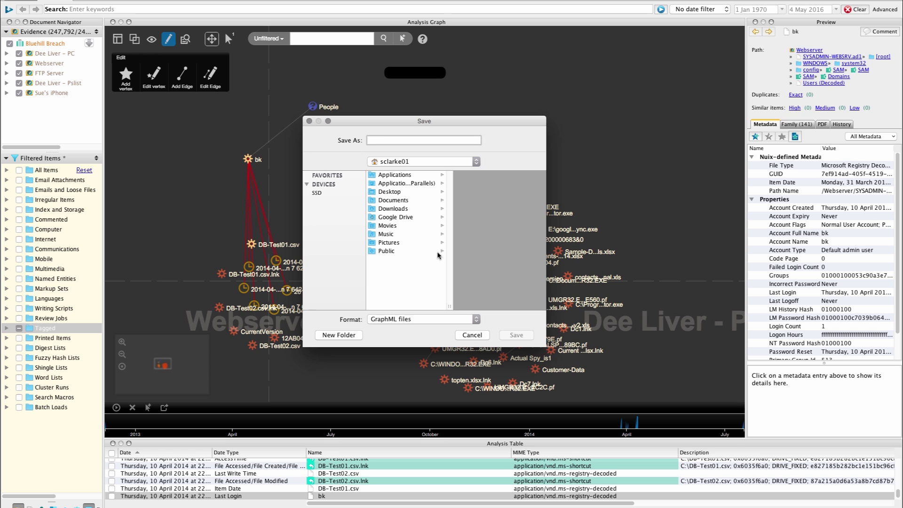
click(472, 334)
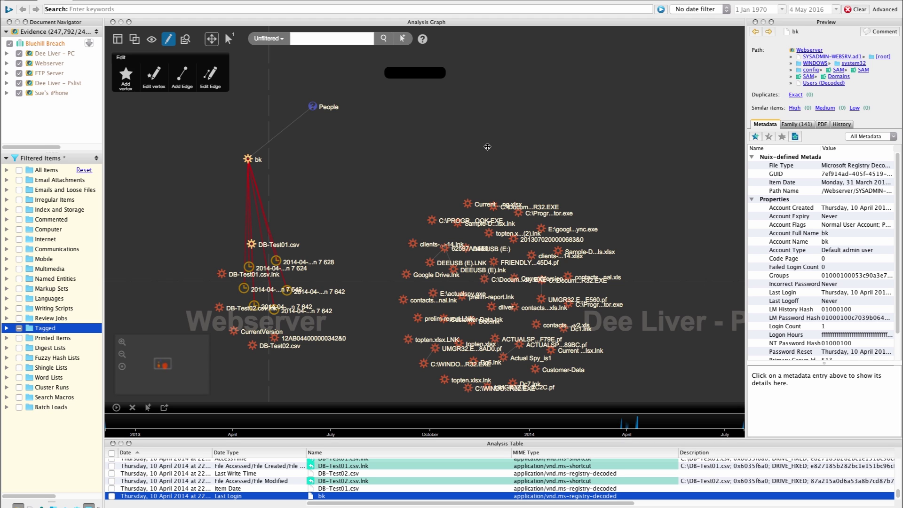
Drag the empty canvas to shift the graph slightly down and left.
drag(409, 158, 399, 175)
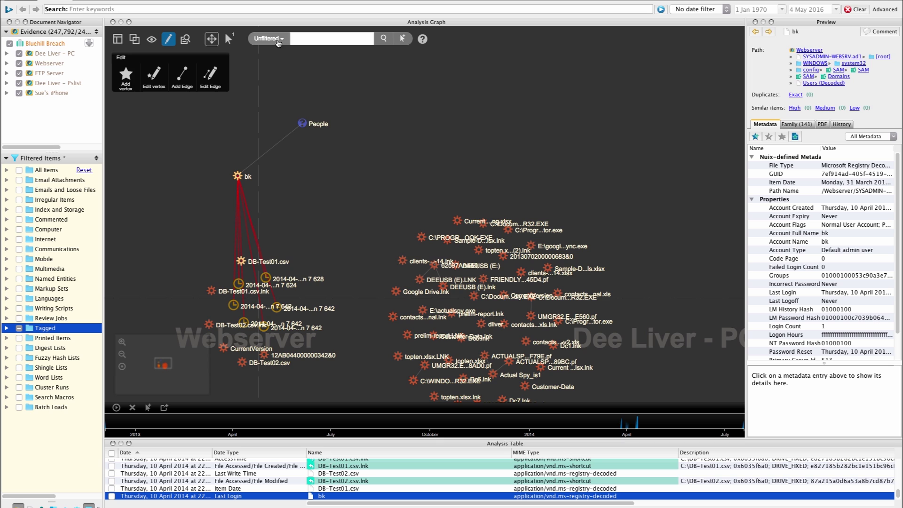
Filter the vertex types to device and search to add the device vertices to the graph.
click(278, 42)
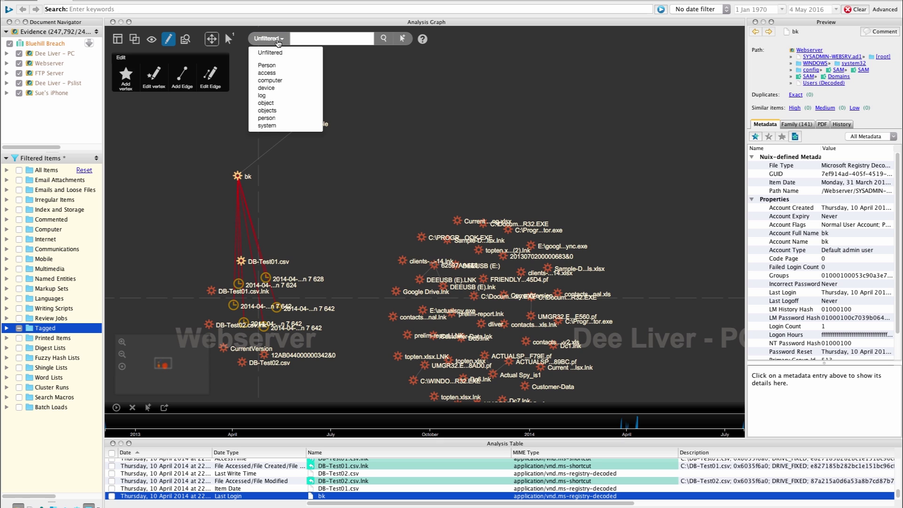
click(275, 90)
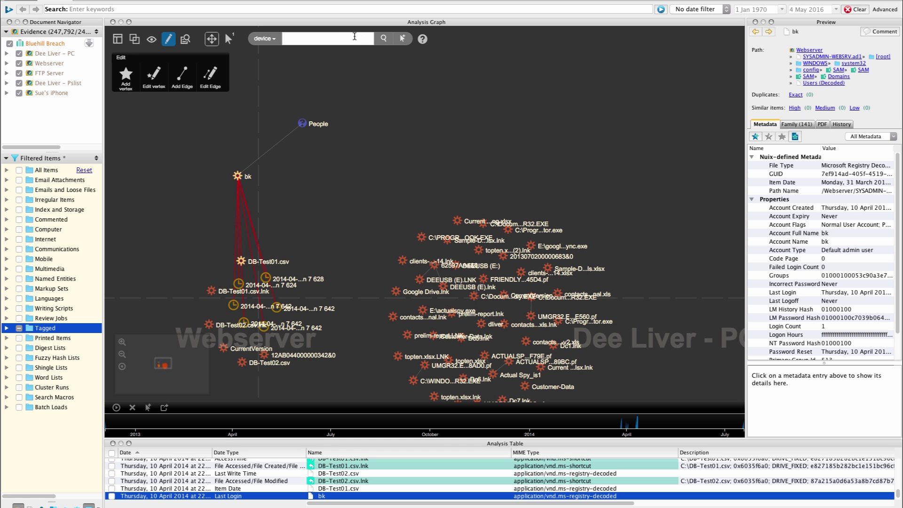
click(383, 40)
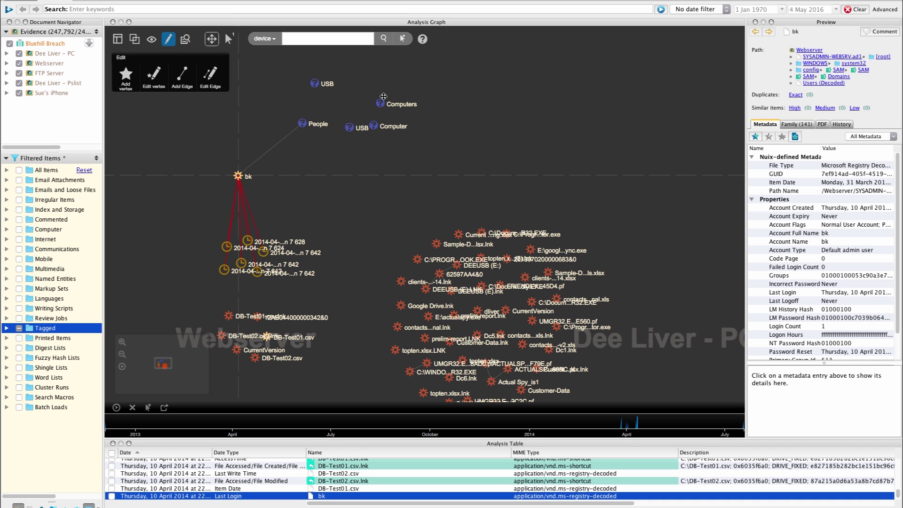
Spread the Computers, Computer and USB vertices apart near the top of the graph.
drag(380, 103, 390, 74)
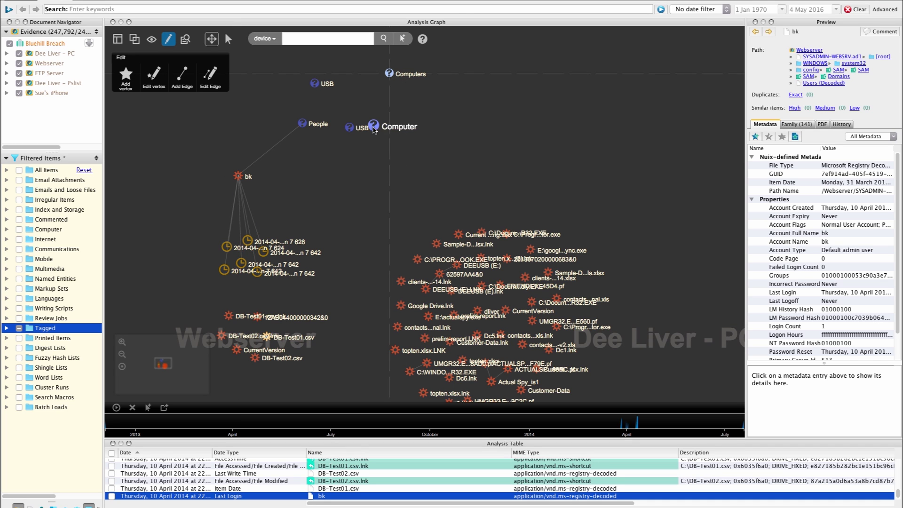
drag(380, 134, 434, 132)
drag(351, 131, 365, 114)
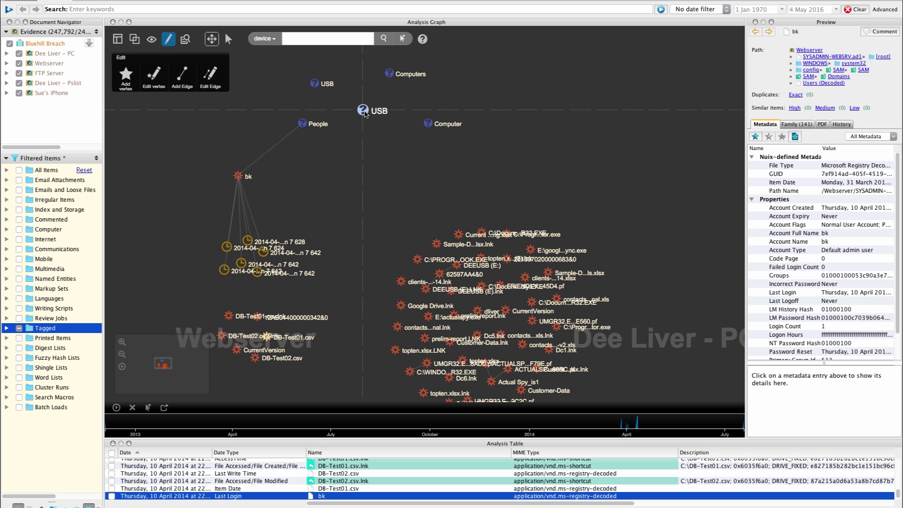
Filter the vertex types to log and search to add the event-log vertices to the graph.
click(273, 40)
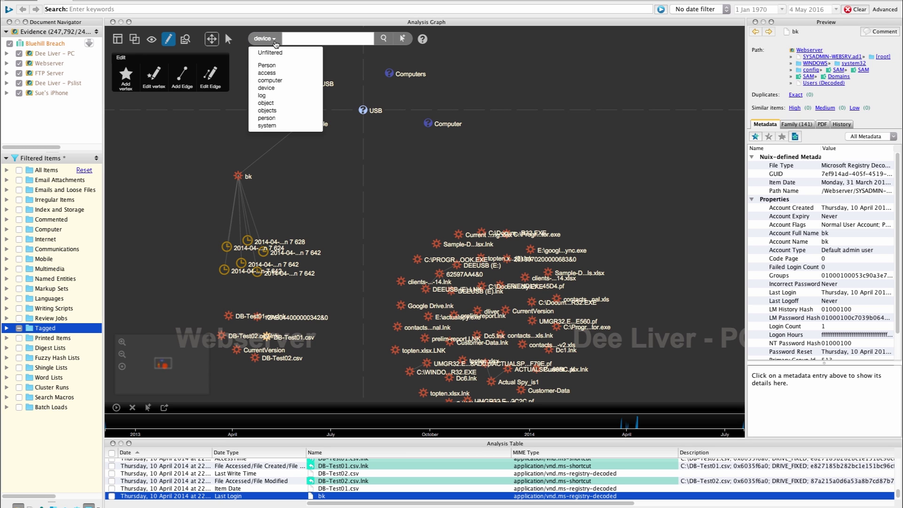
click(265, 96)
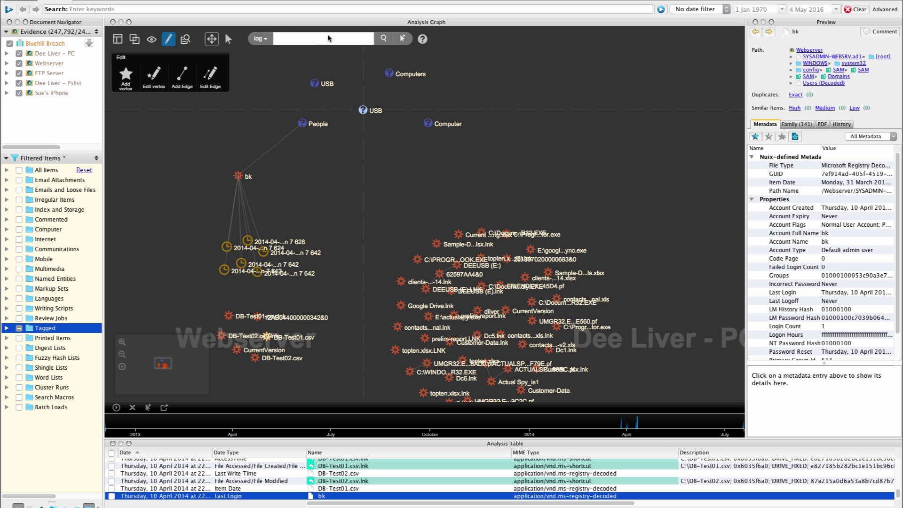
click(384, 39)
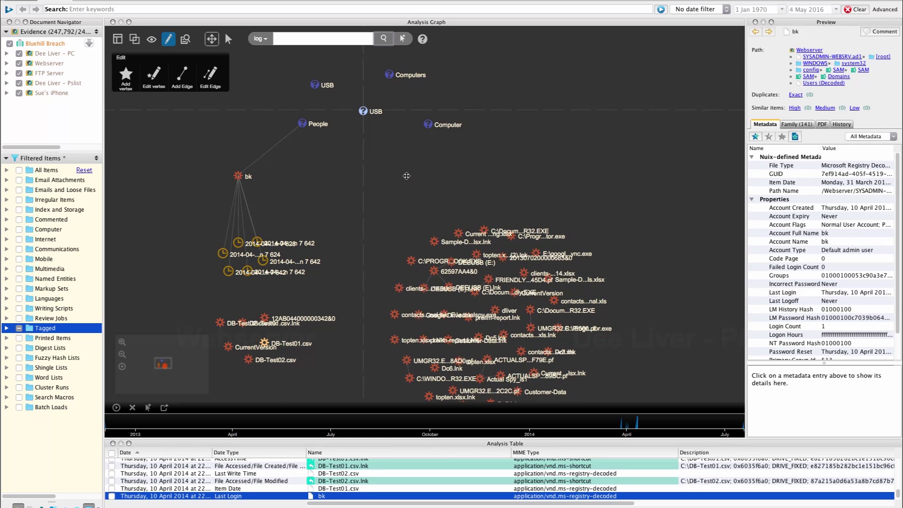
click(262, 42)
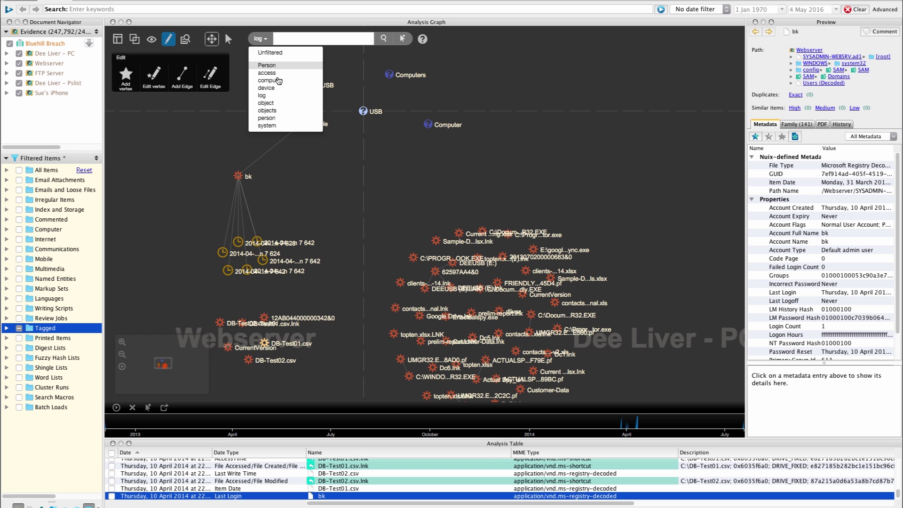
click(379, 174)
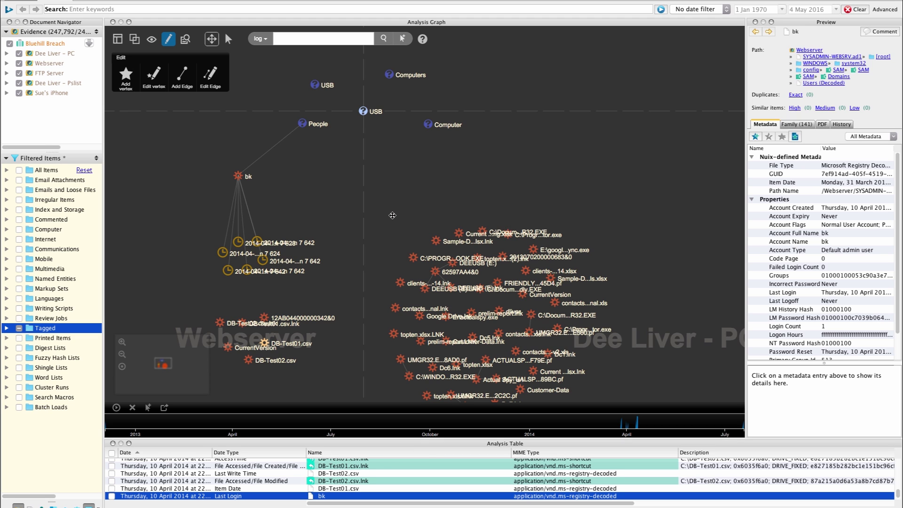
click(690, 1)
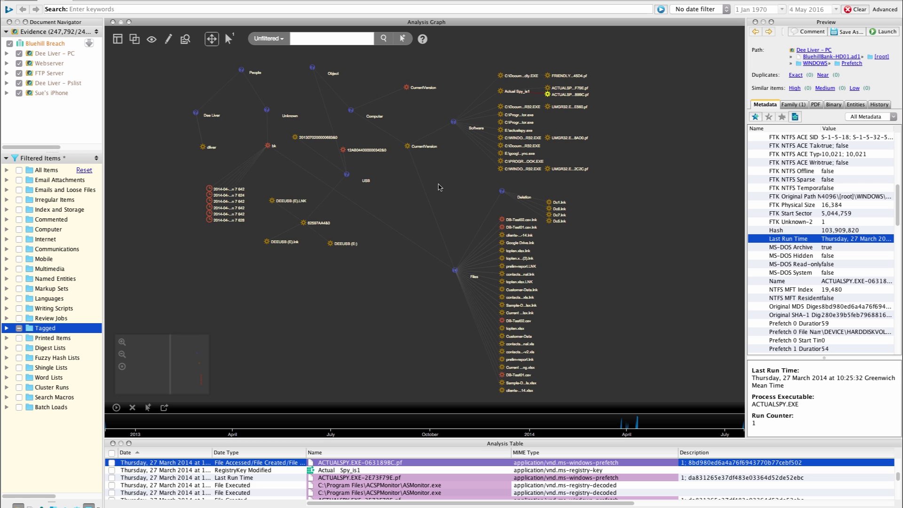
Check the People and Dee Liver summary cards, then load the dliver account's metadata into Preview.
click(241, 71)
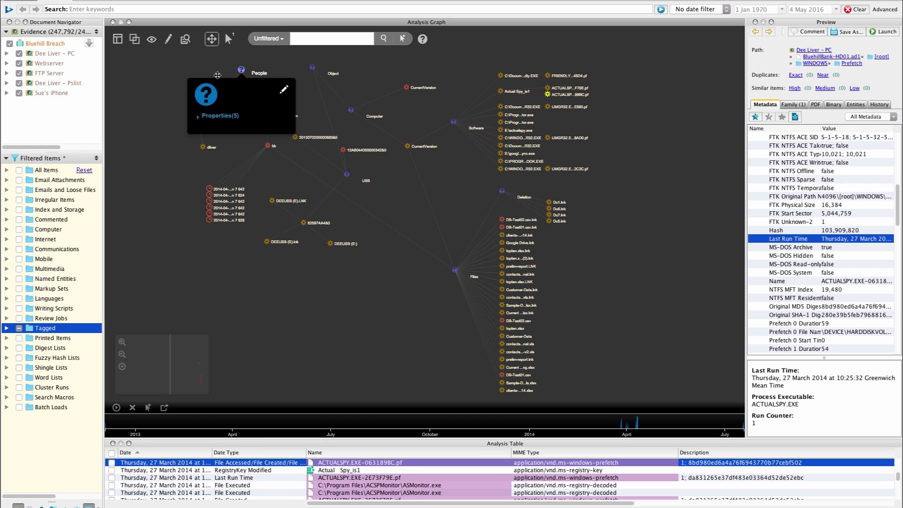
click(168, 189)
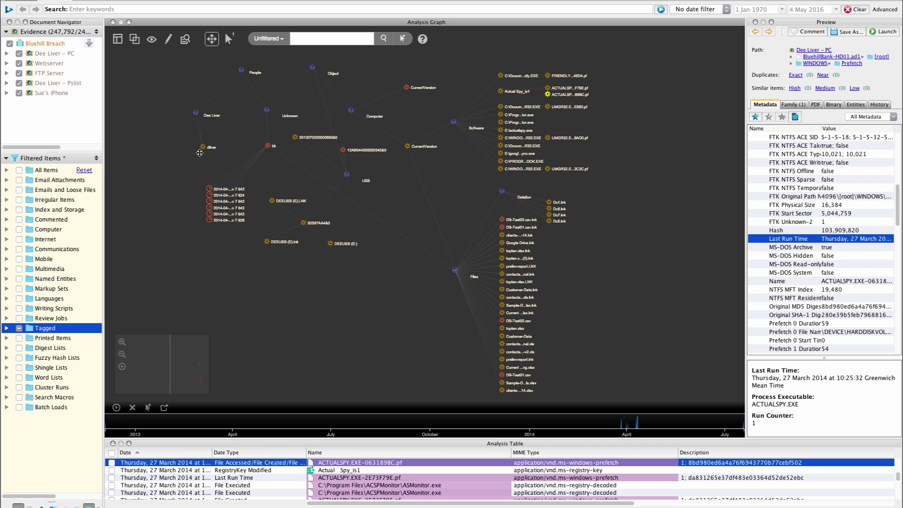
click(196, 114)
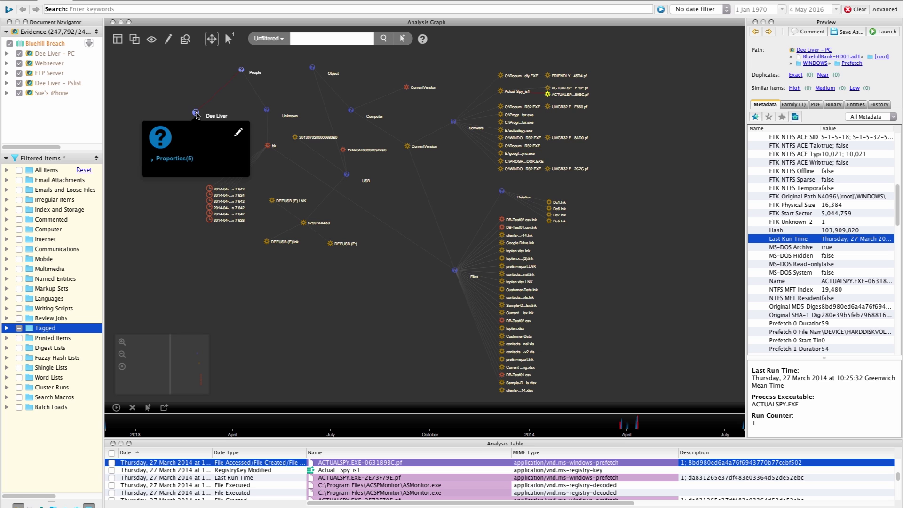
click(181, 226)
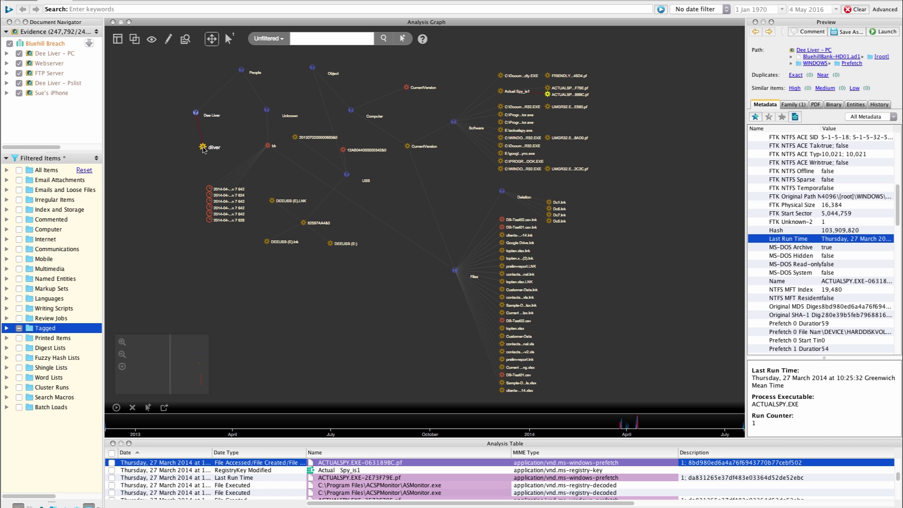
click(203, 149)
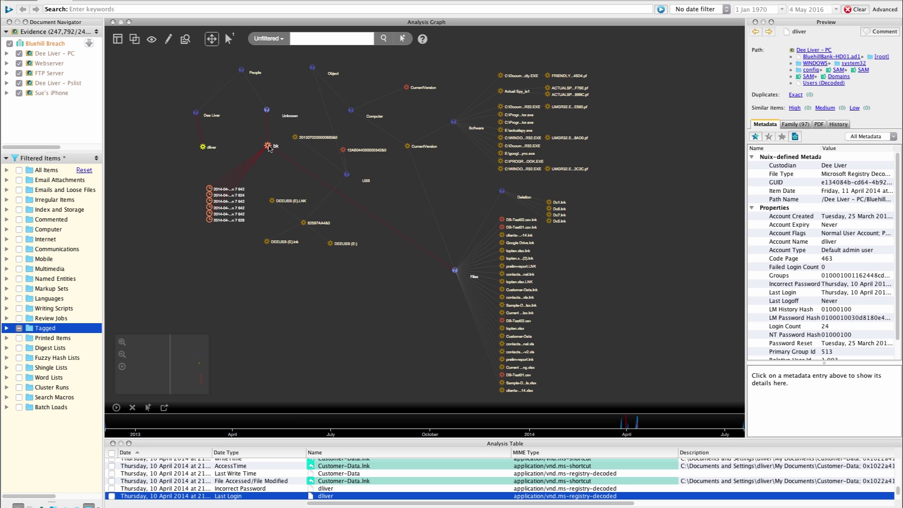
Load the first bk event-log entry and read its Event Strings and Event Timestamp, 10 April 2014 21:59:41.
mouse_move(269, 148)
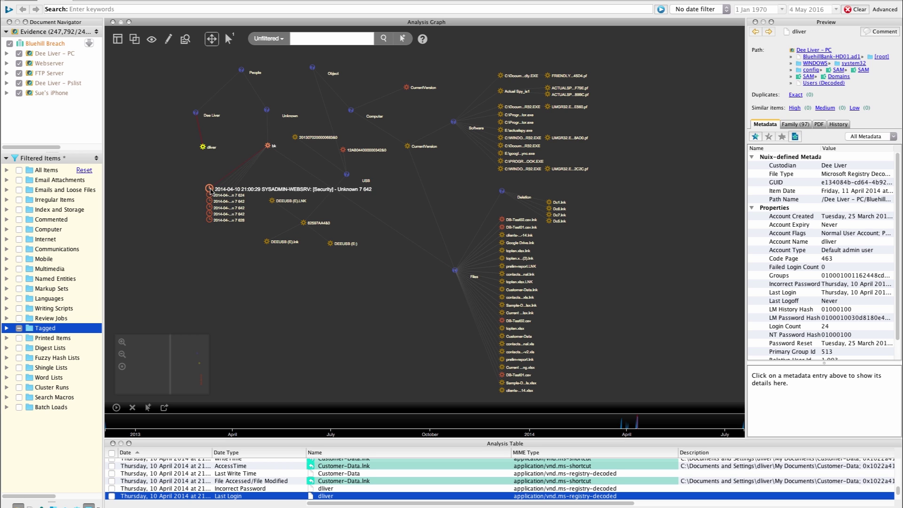
mouse_move(211, 190)
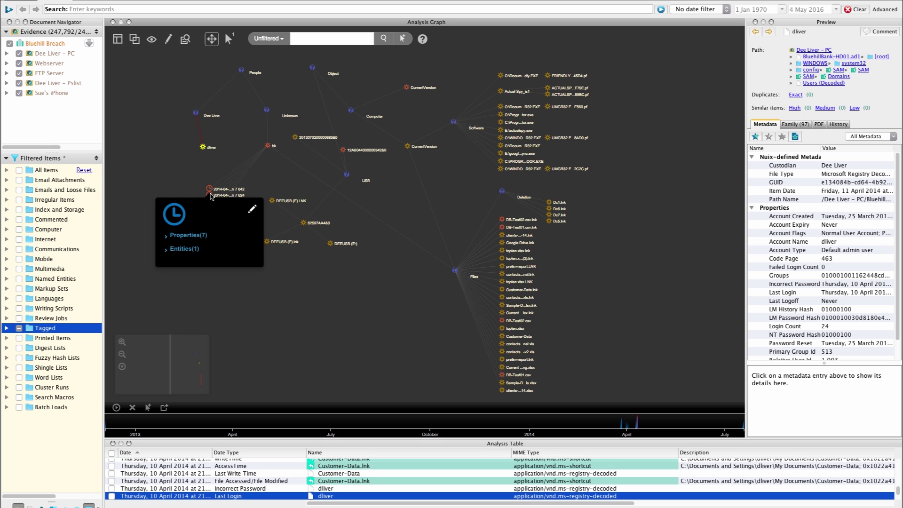
click(210, 196)
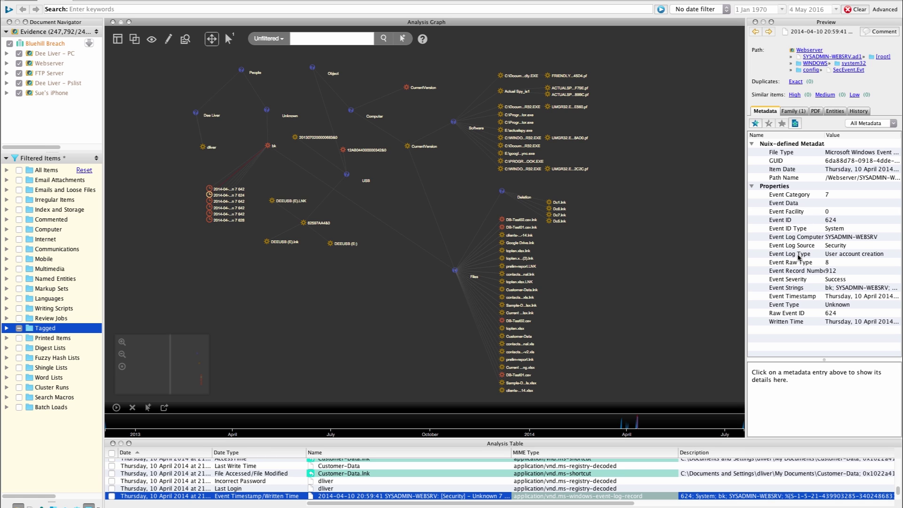
click(789, 288)
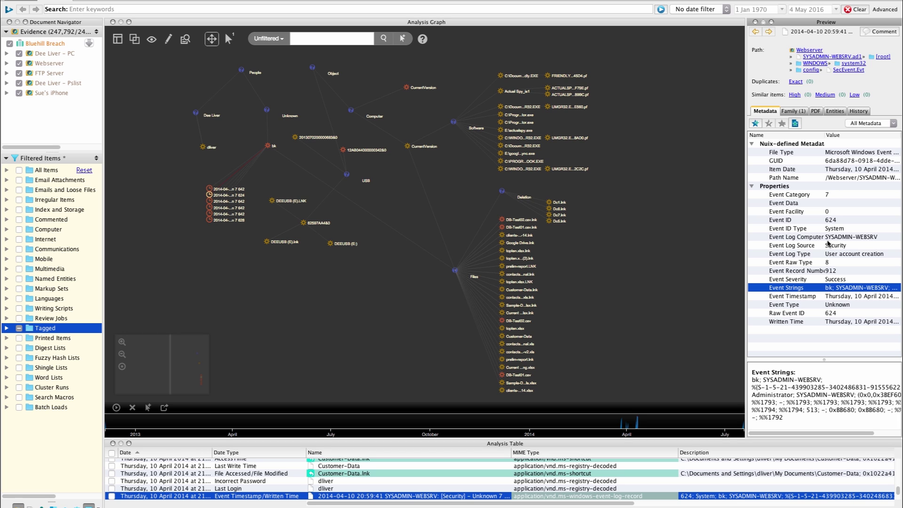
click(817, 299)
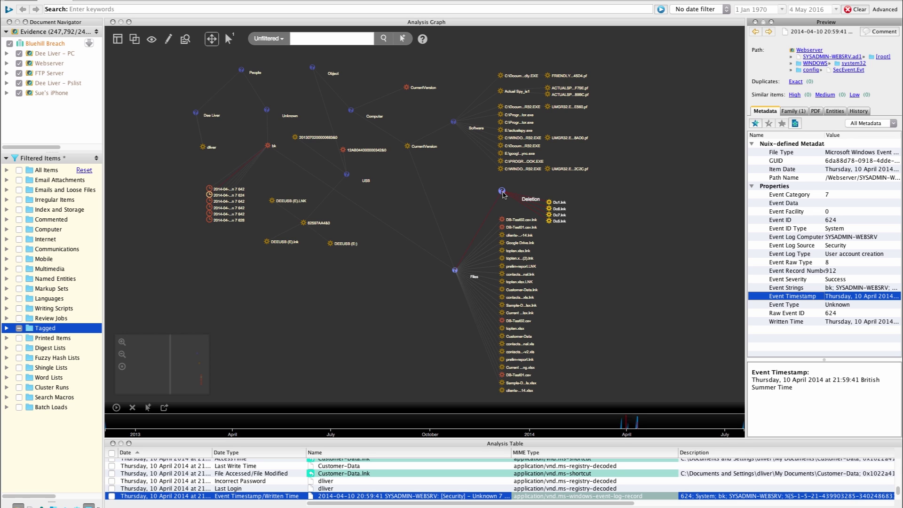
mouse_move(503, 194)
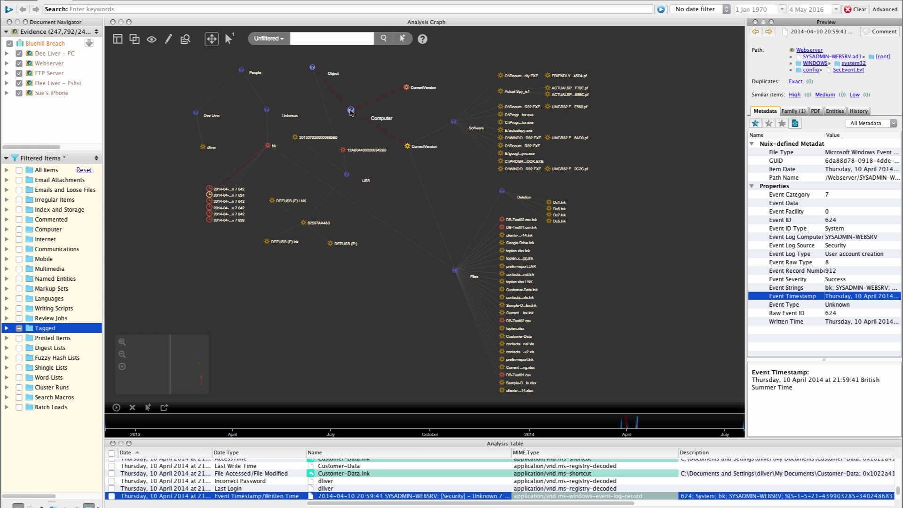
Load the FRIENDLY.EXE-086545D4.pf prefetch metadata, read its Last Run Time and Run Counter 1, then select the USB vertex.
mouse_move(351, 111)
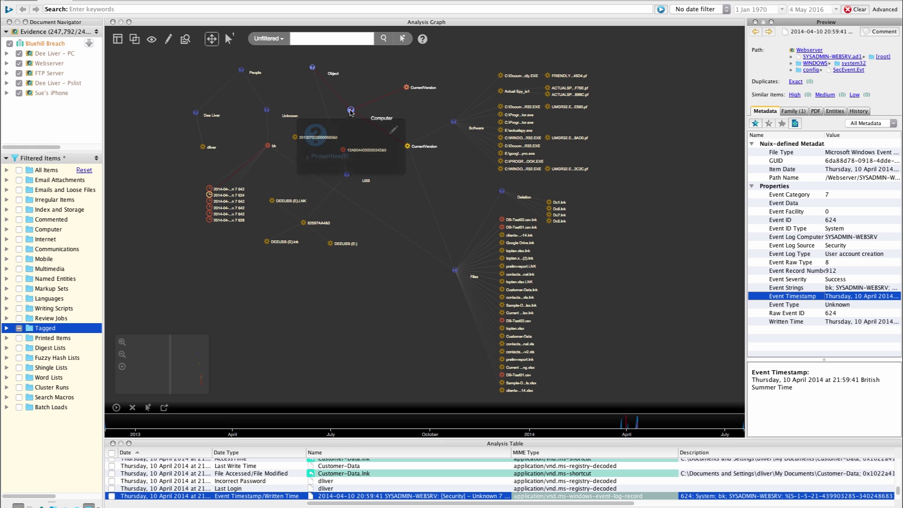
click(549, 80)
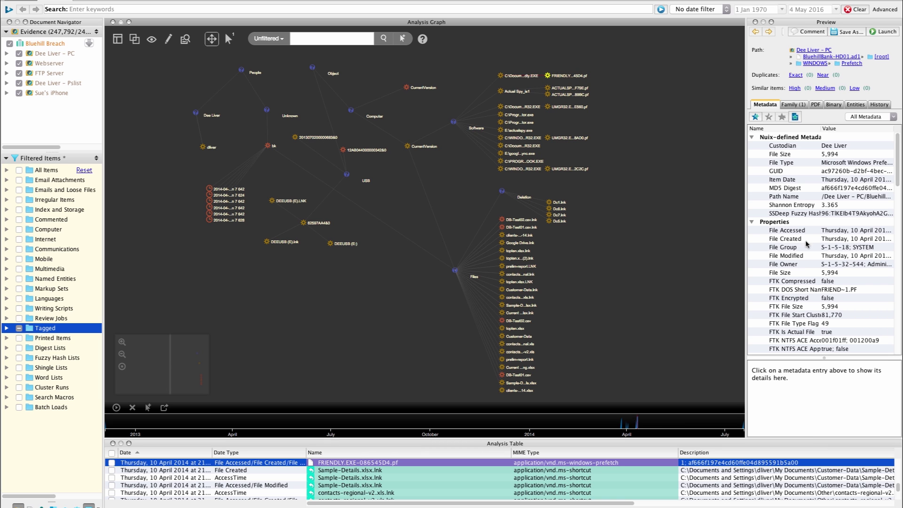
scroll(845, 261, down, 10)
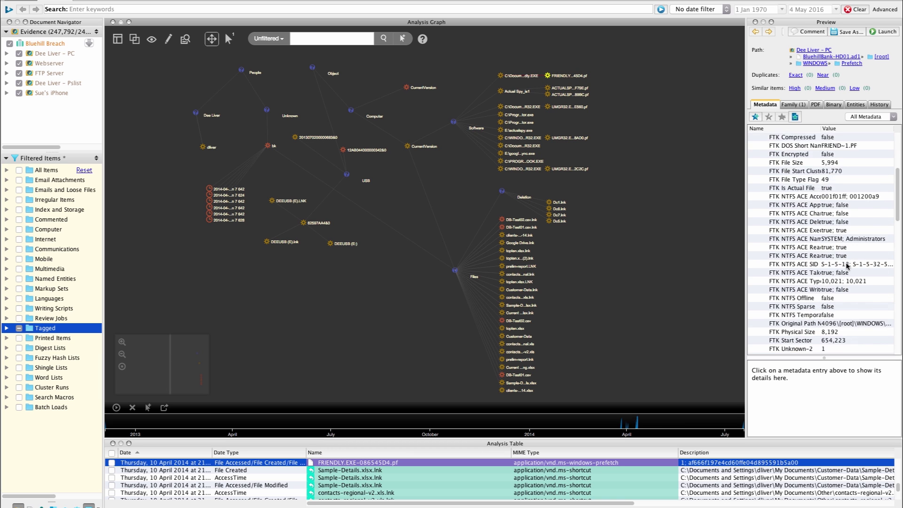
click(836, 256)
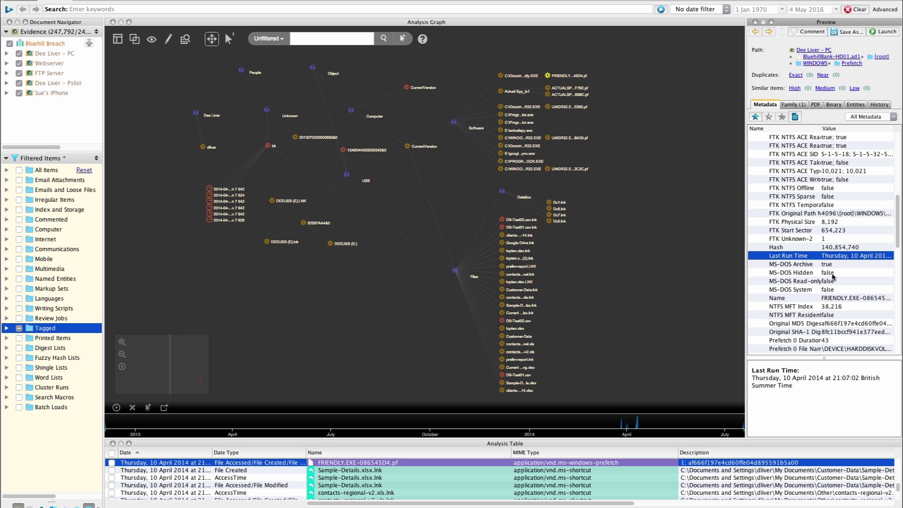
scroll(833, 277, down, 10)
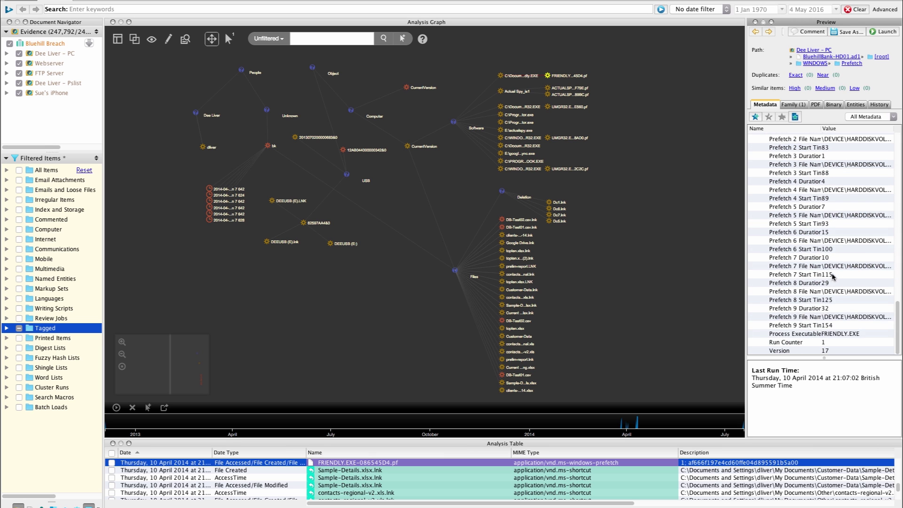
click(817, 343)
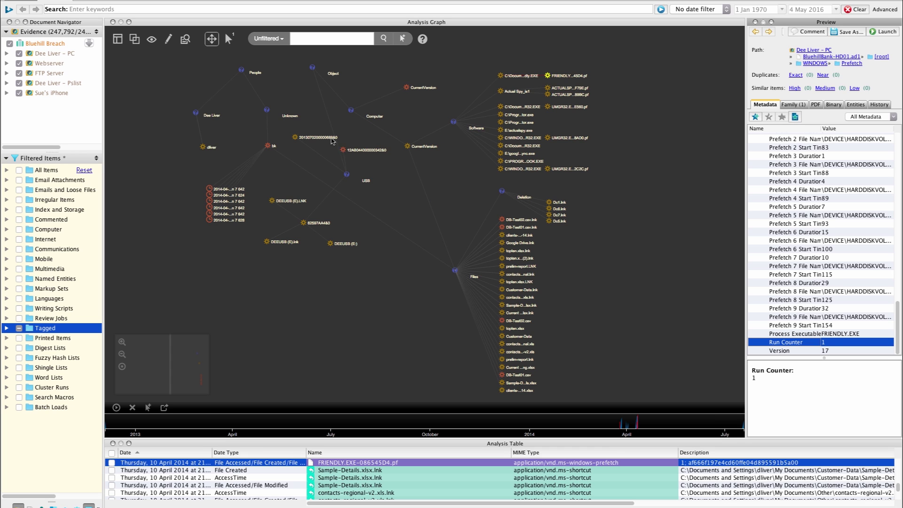
click(347, 175)
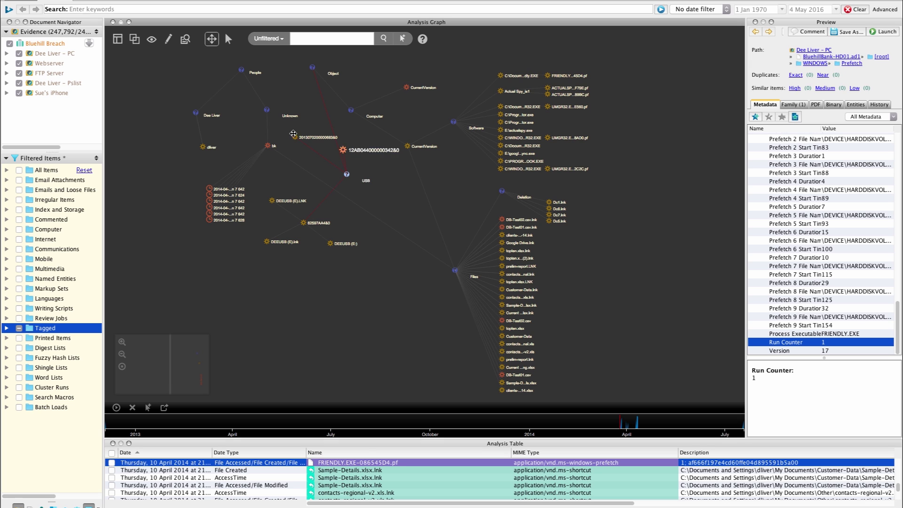
Confirm the USB key's FriendlyName is Generic Flash Disk USB Device, then load the DEEUSB (E:) vertex.
click(304, 223)
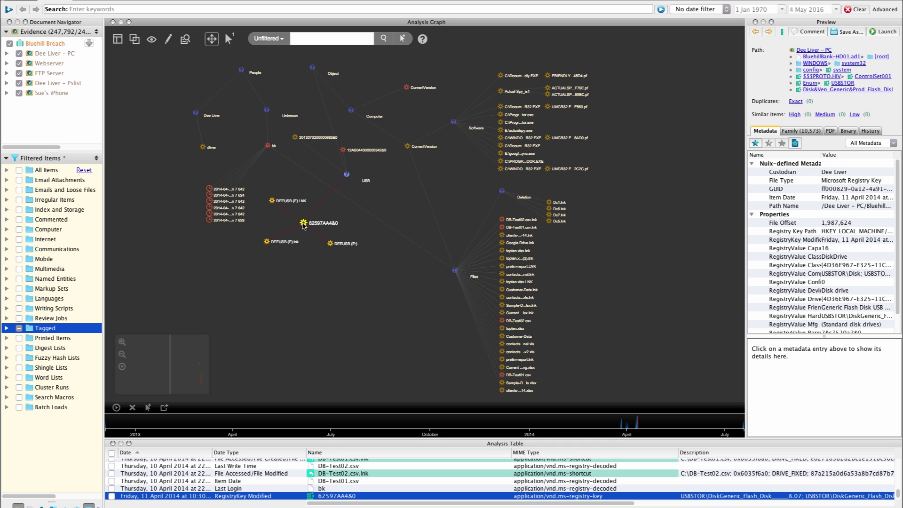
scroll(826, 266, down, 2)
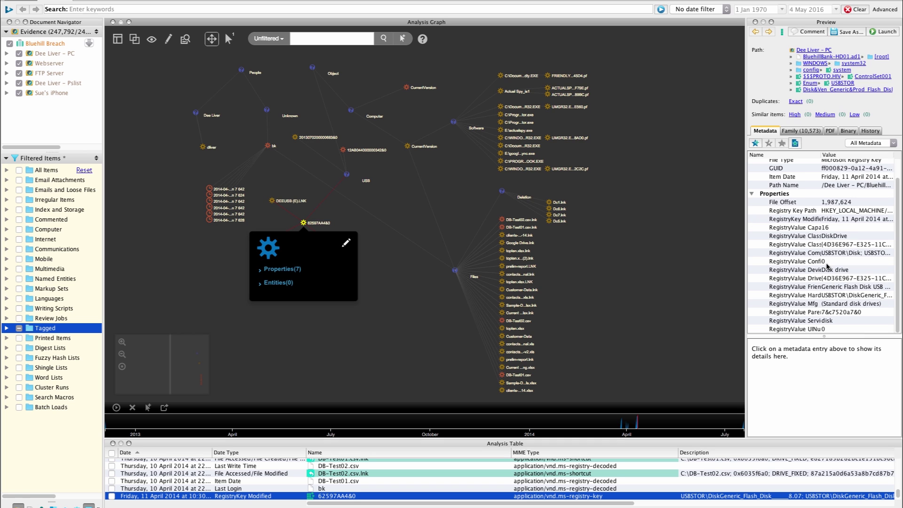
click(824, 288)
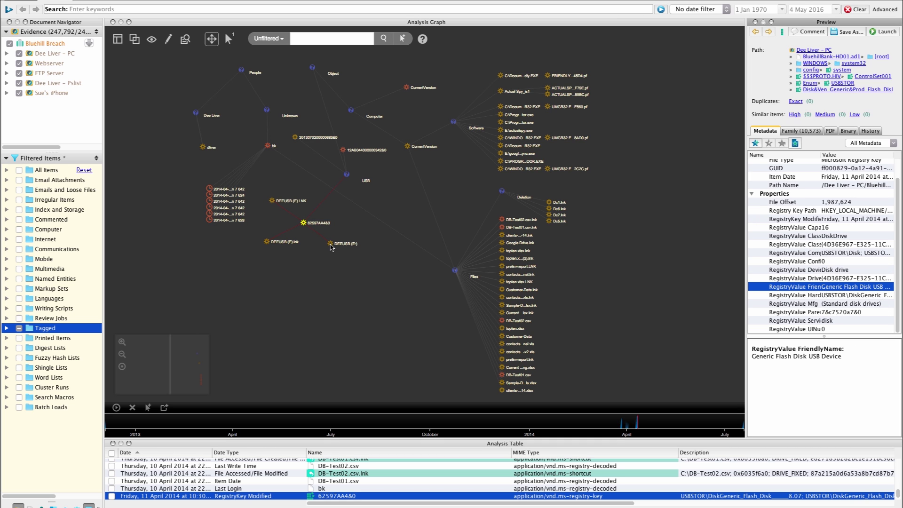
mouse_move(331, 247)
click(333, 247)
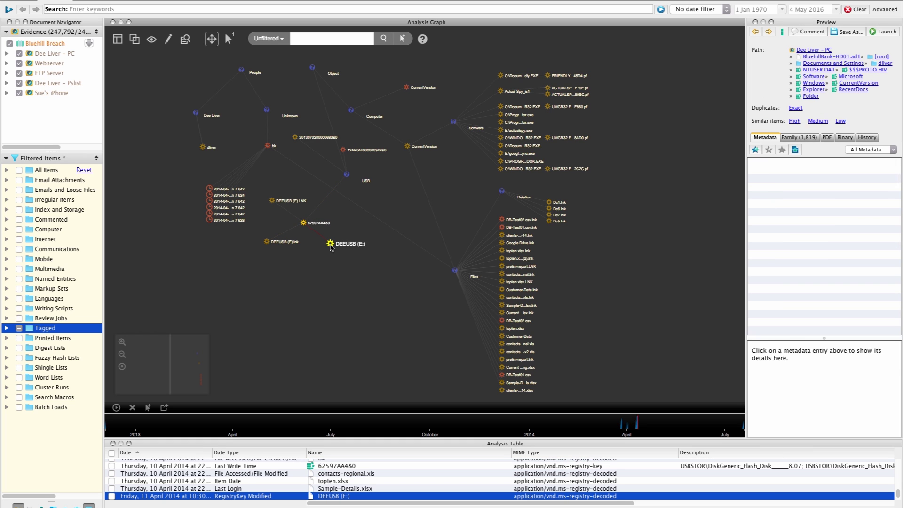